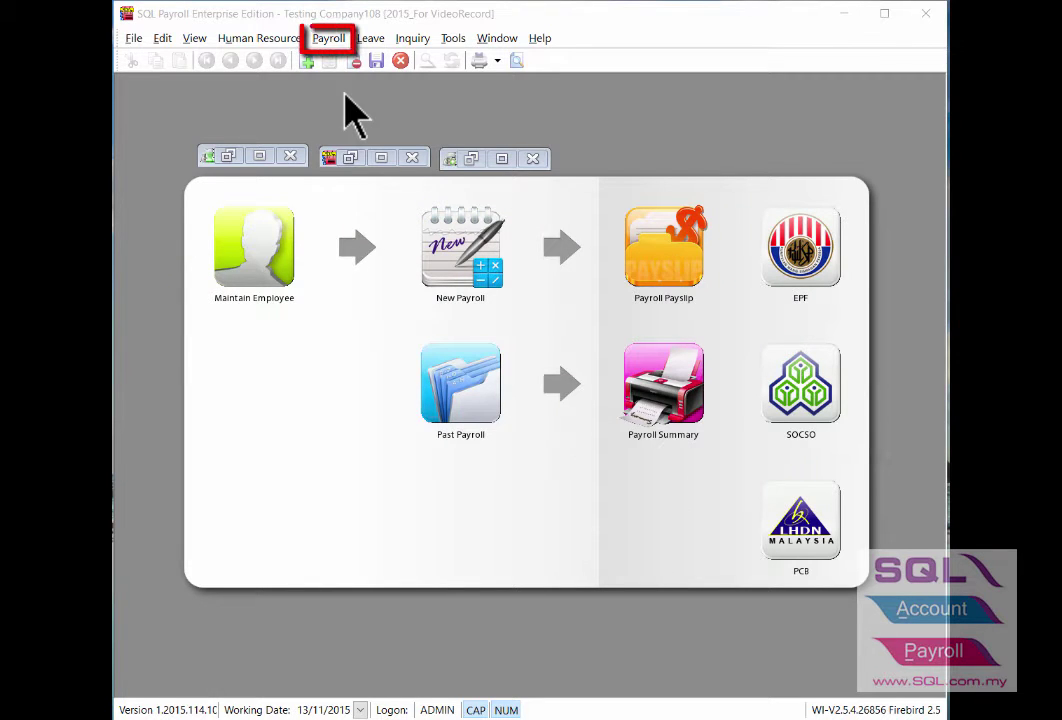
# Step: Open the November 2015 pending payroll and its Bonus entries
pyautogui.click(336, 40)
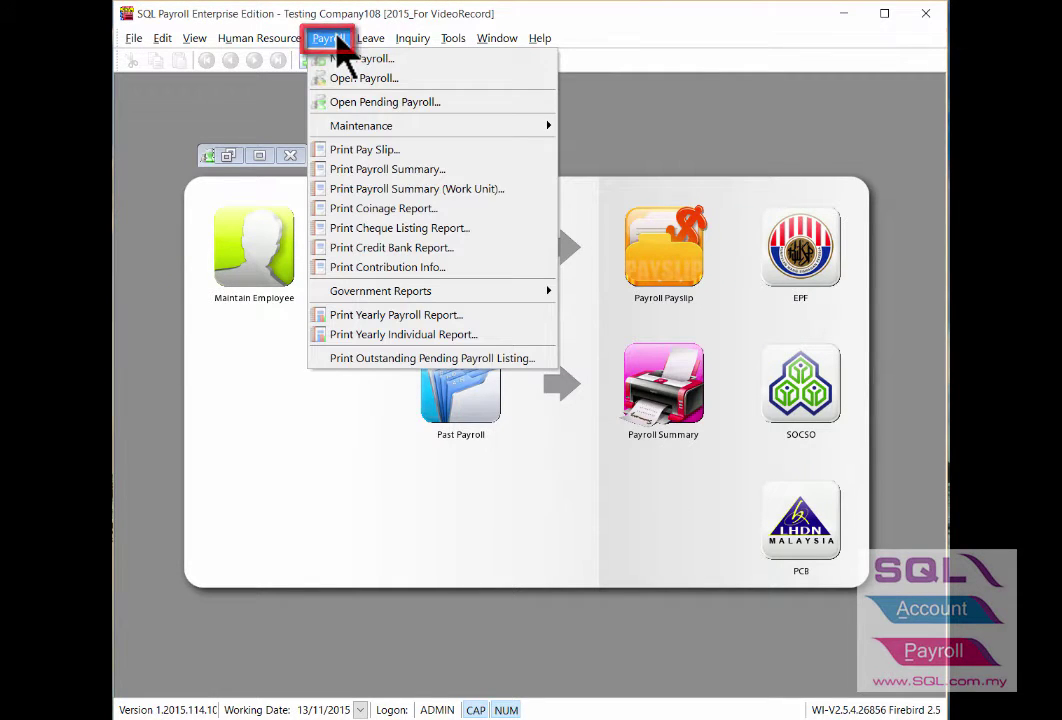
pyautogui.click(363, 104)
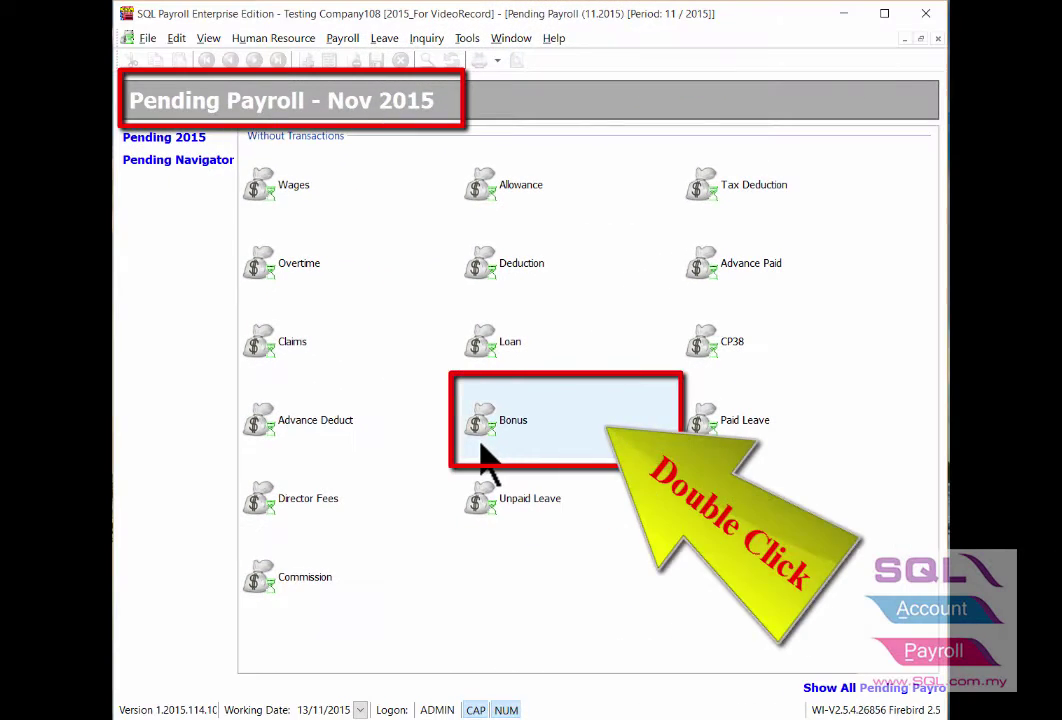
pyautogui.doubleClick(481, 447)
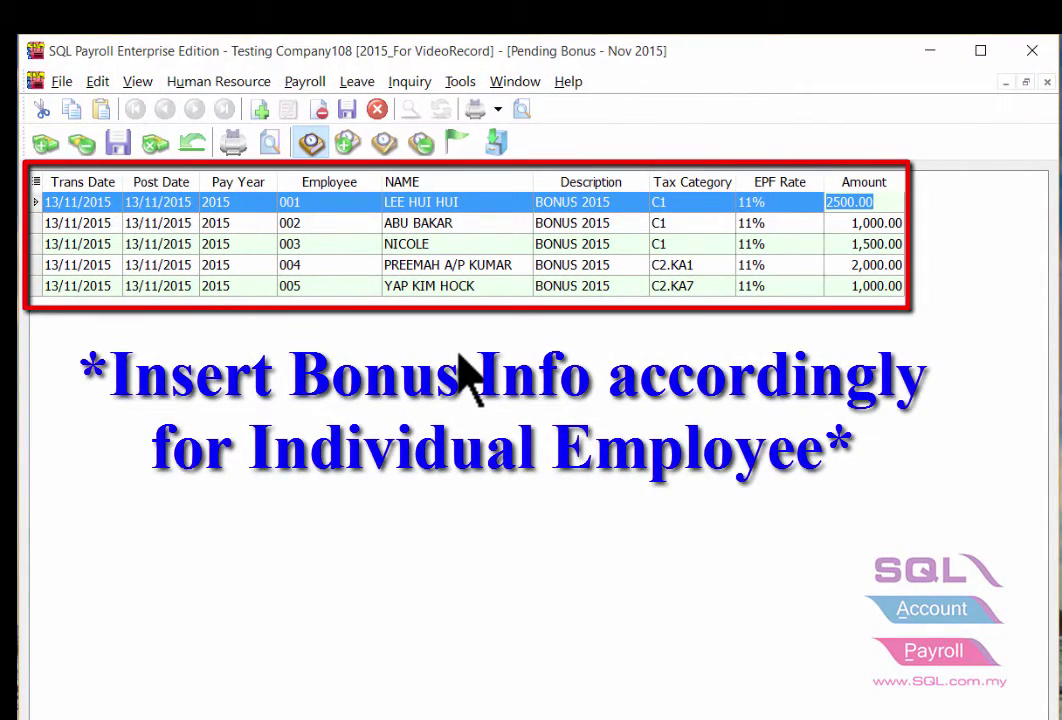
# Step: Review the five BONUS 2015 entries, including 2,500.00 for employee 001, and save them
pyautogui.click(372, 202)
pyautogui.click(371, 202)
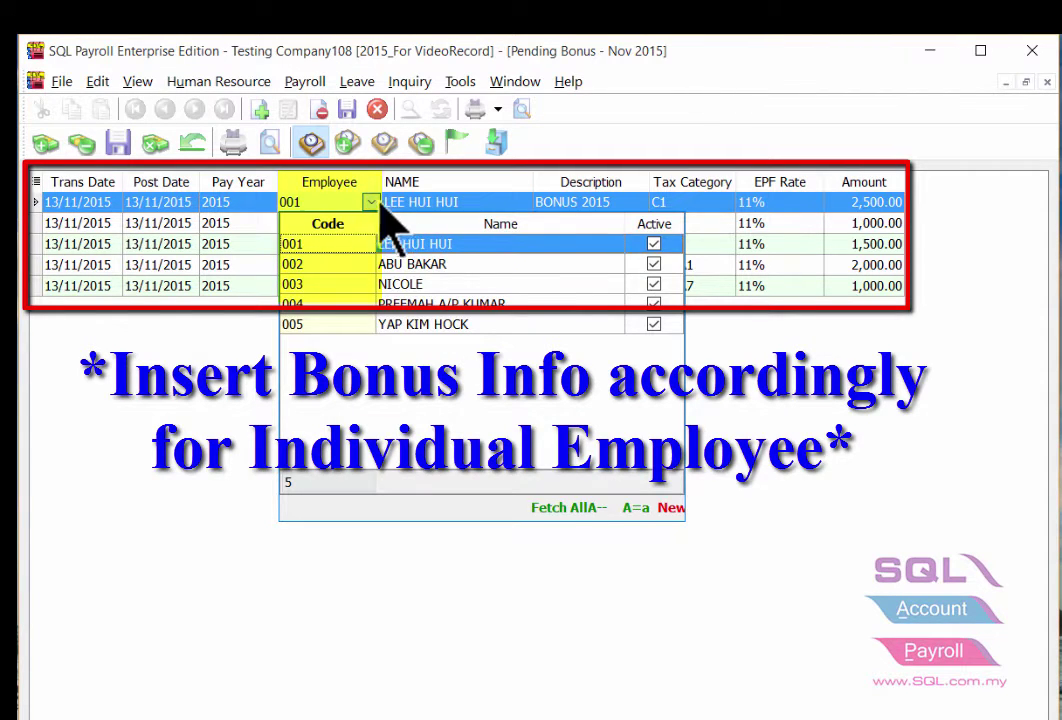
pyautogui.click(608, 202)
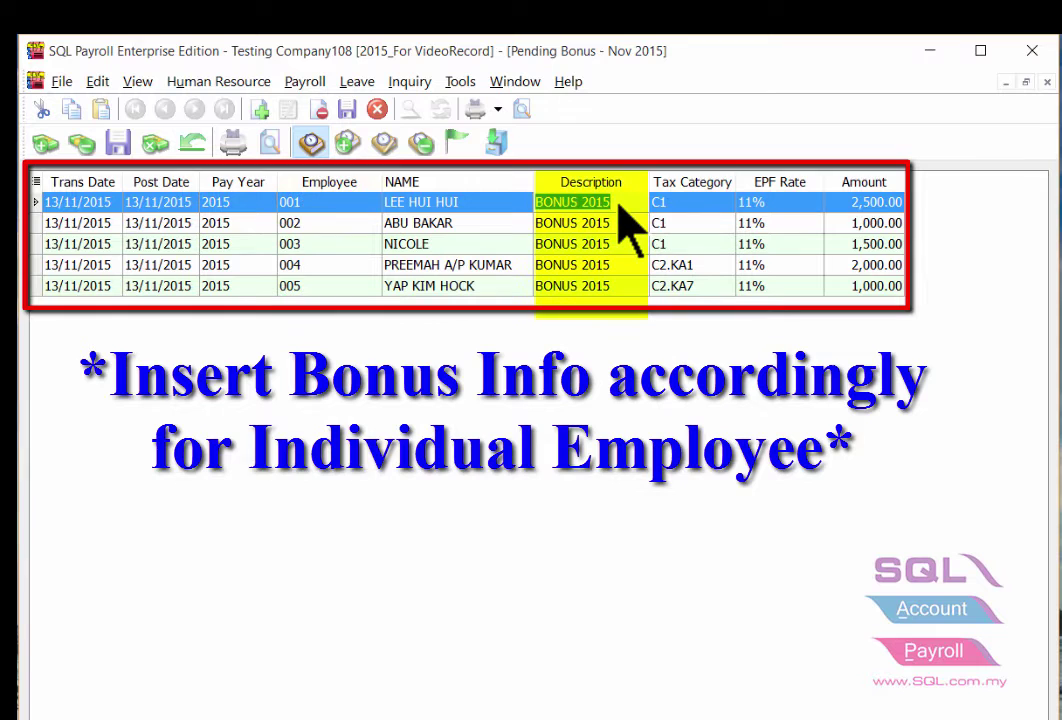
pyautogui.click(856, 206)
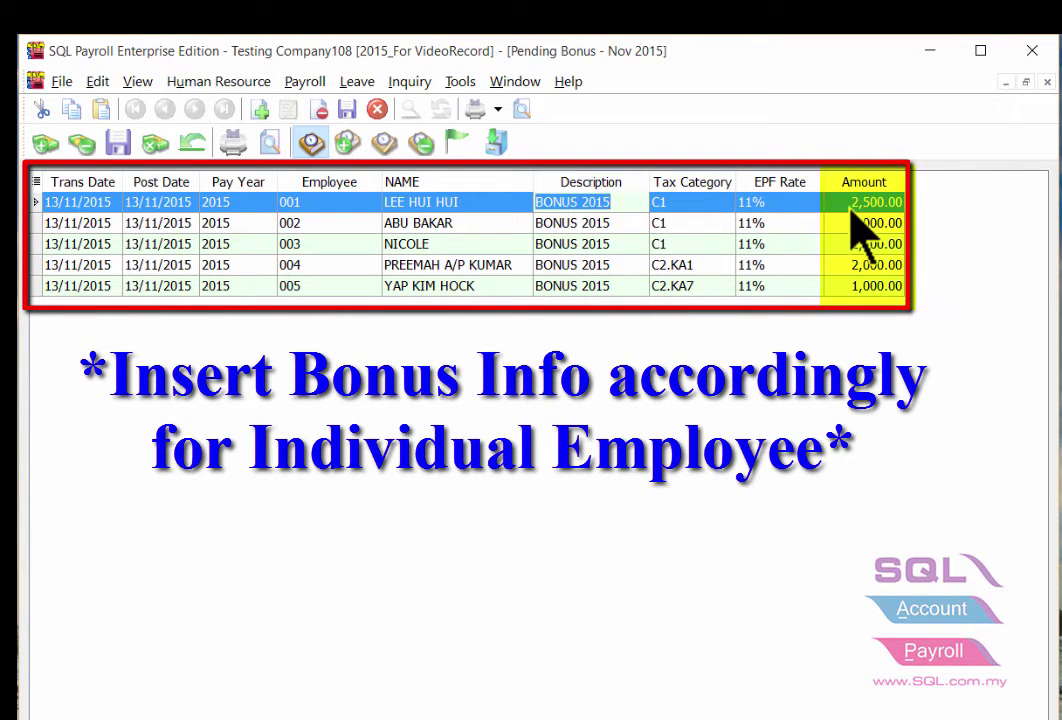
pyautogui.click(851, 208)
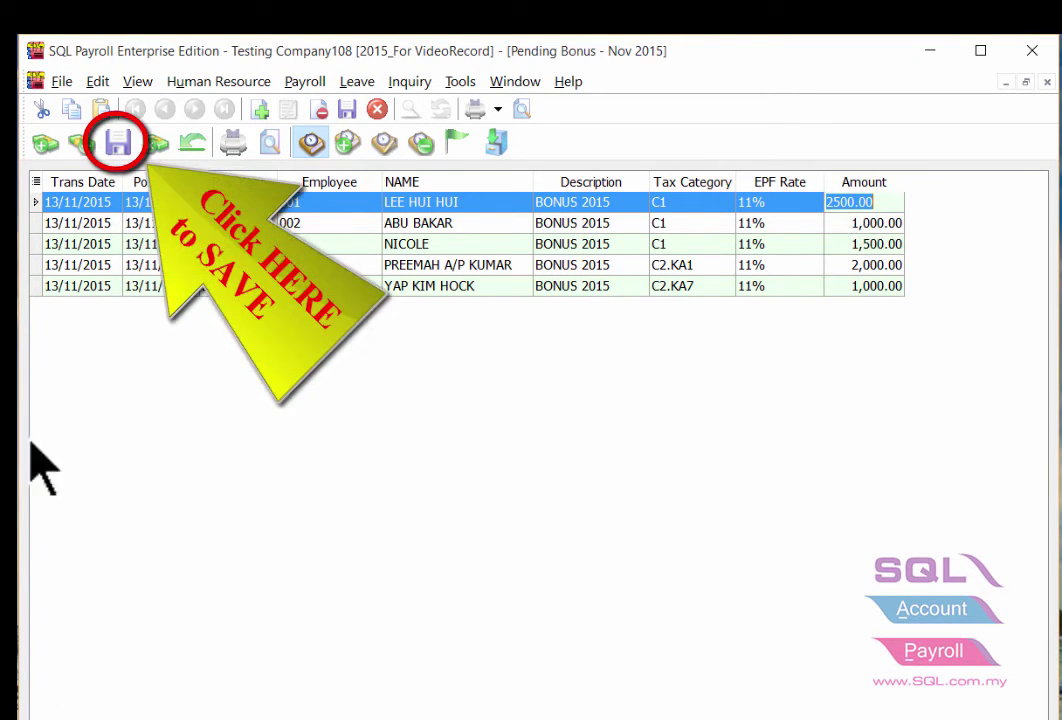
pyautogui.click(118, 145)
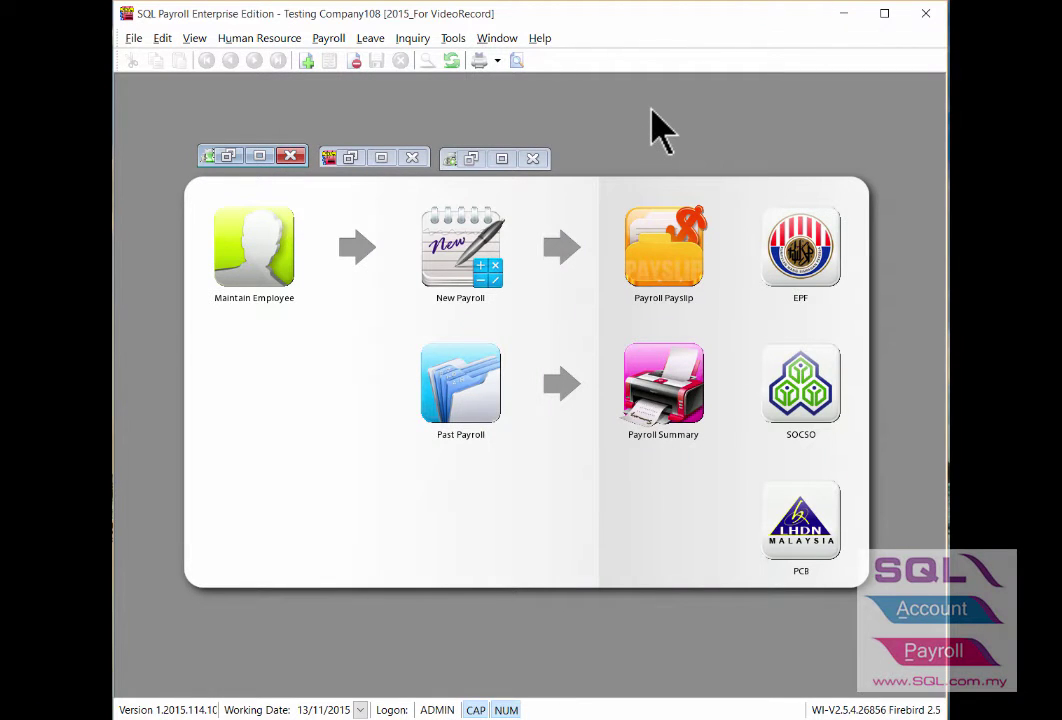
# Step: Start a new payroll run as an Ad Hoc payroll
pyautogui.click(333, 44)
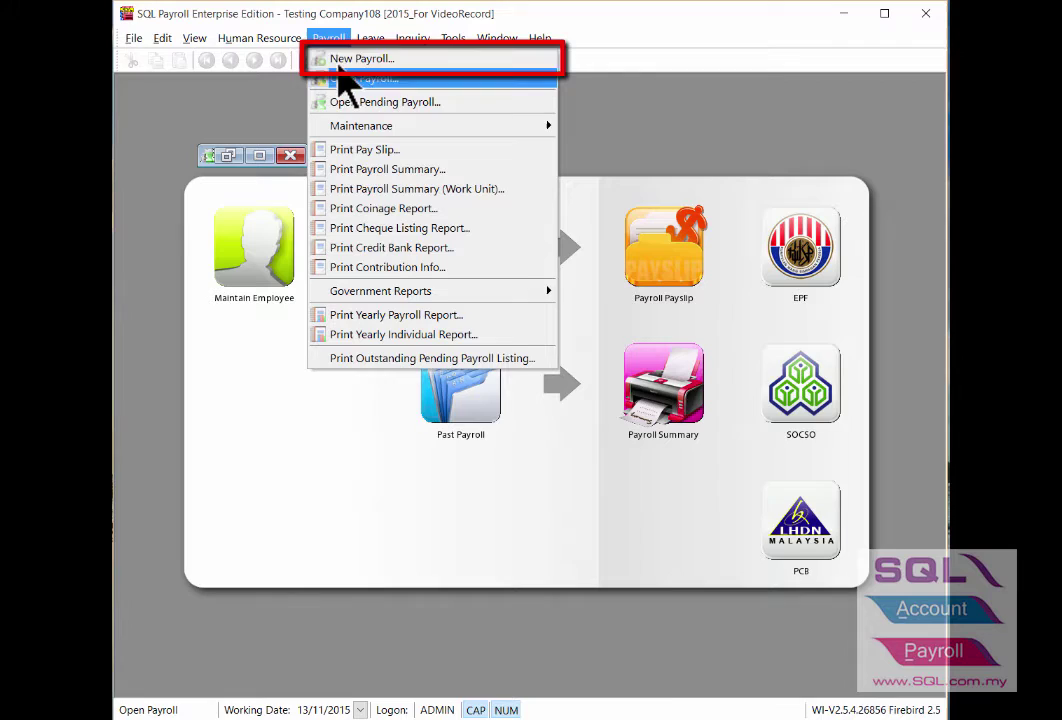
pyautogui.click(343, 62)
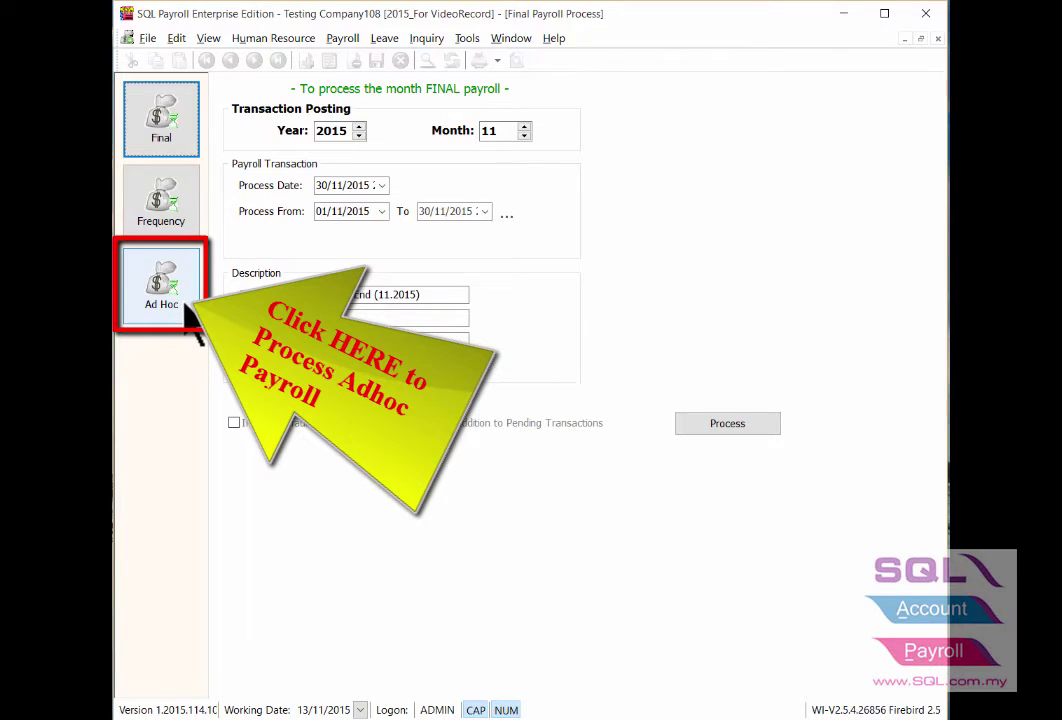
pyautogui.click(184, 306)
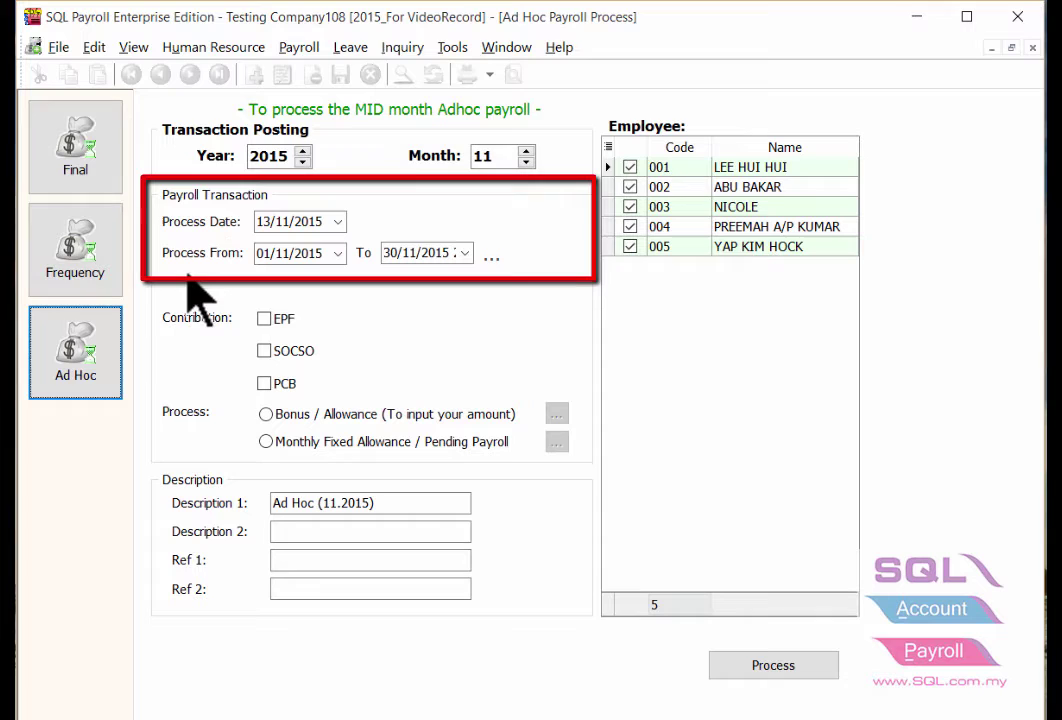
# Step: Set the process dates from and to 13/11/2015, and include EPF, SOCSO and PCB
pyautogui.click(338, 253)
pyautogui.click(385, 387)
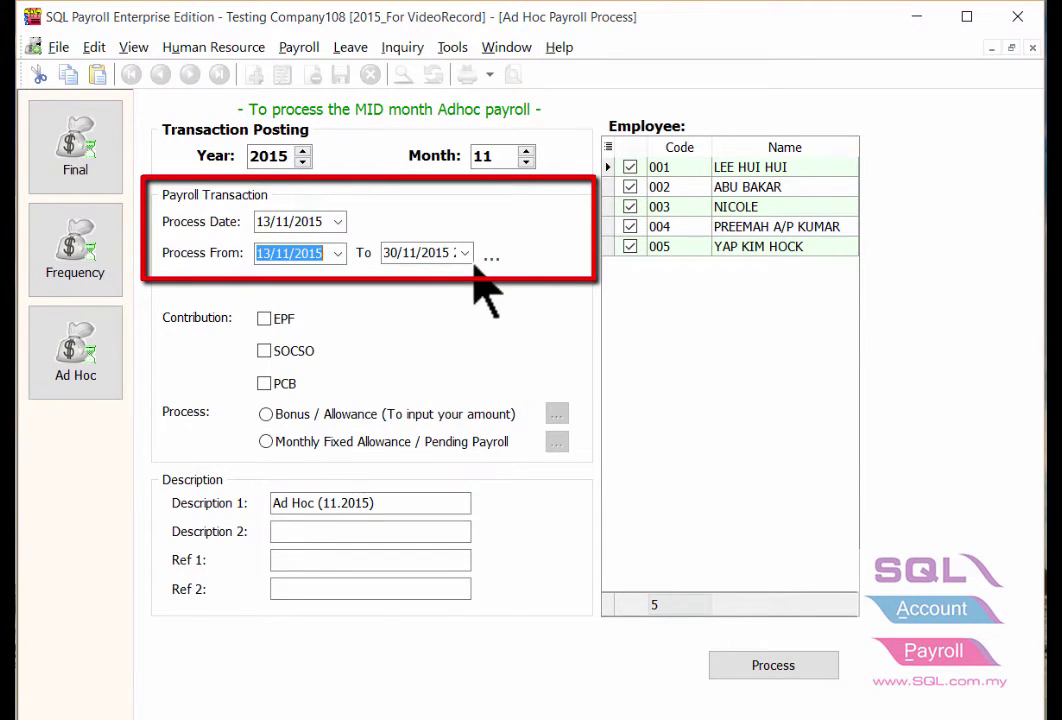
pyautogui.click(465, 253)
pyautogui.click(516, 392)
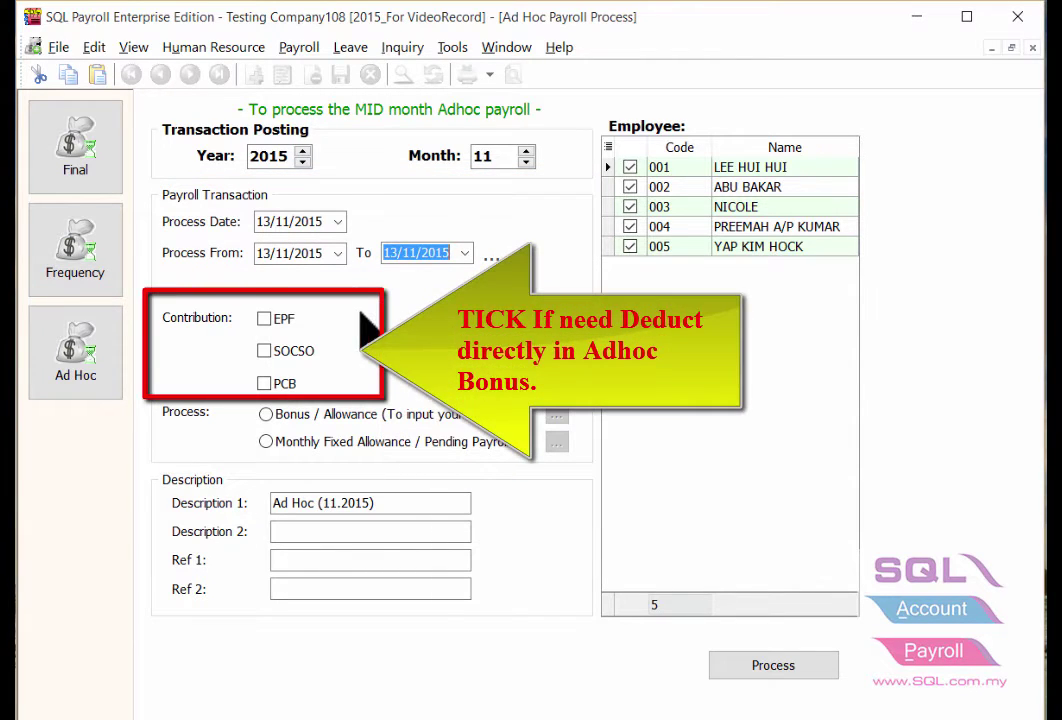
pyautogui.click(263, 318)
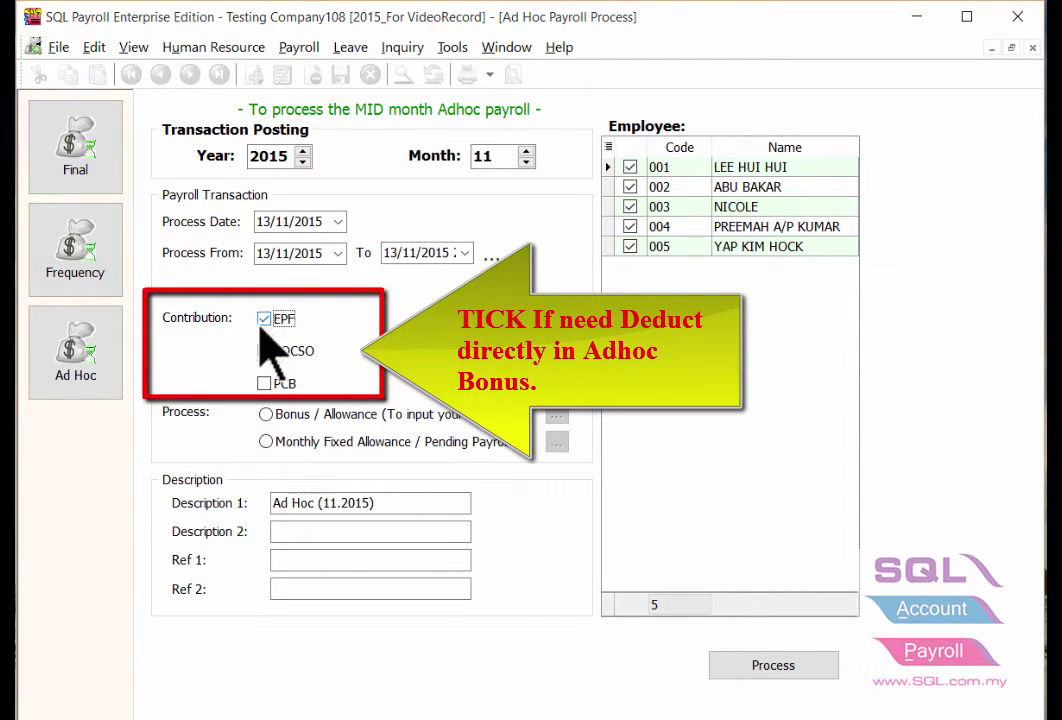
pyautogui.click(264, 350)
pyautogui.click(264, 384)
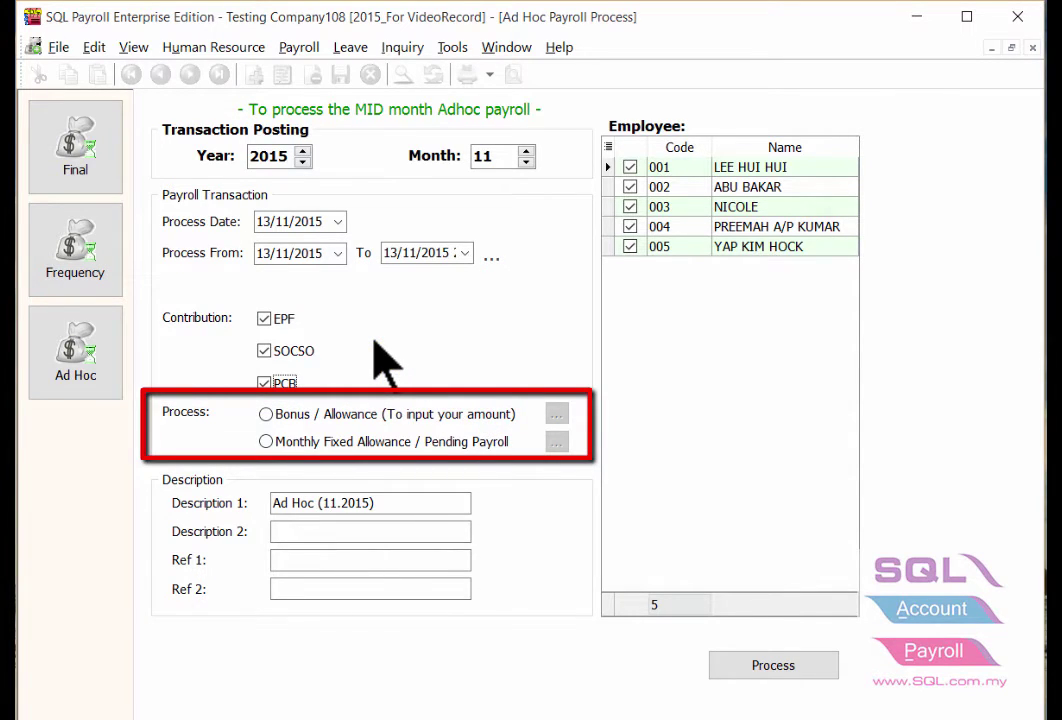
# Step: Choose Monthly Fixed Allowance / Pending Payroll with pending Bonus transactions, and confirm
pyautogui.click(266, 442)
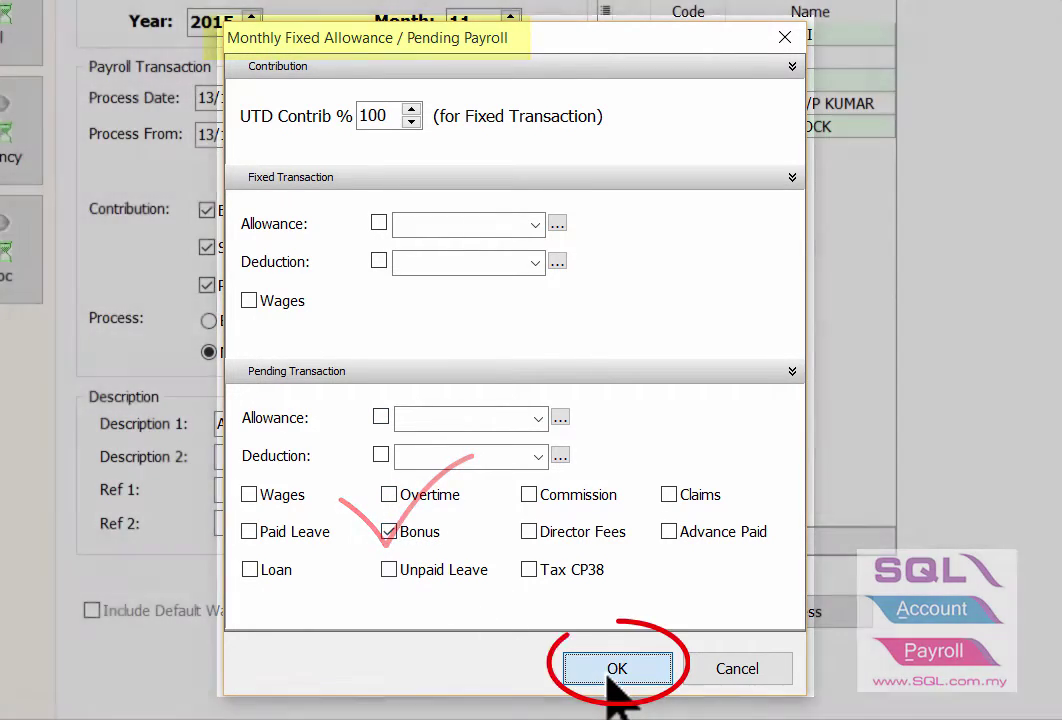
pyautogui.click(610, 665)
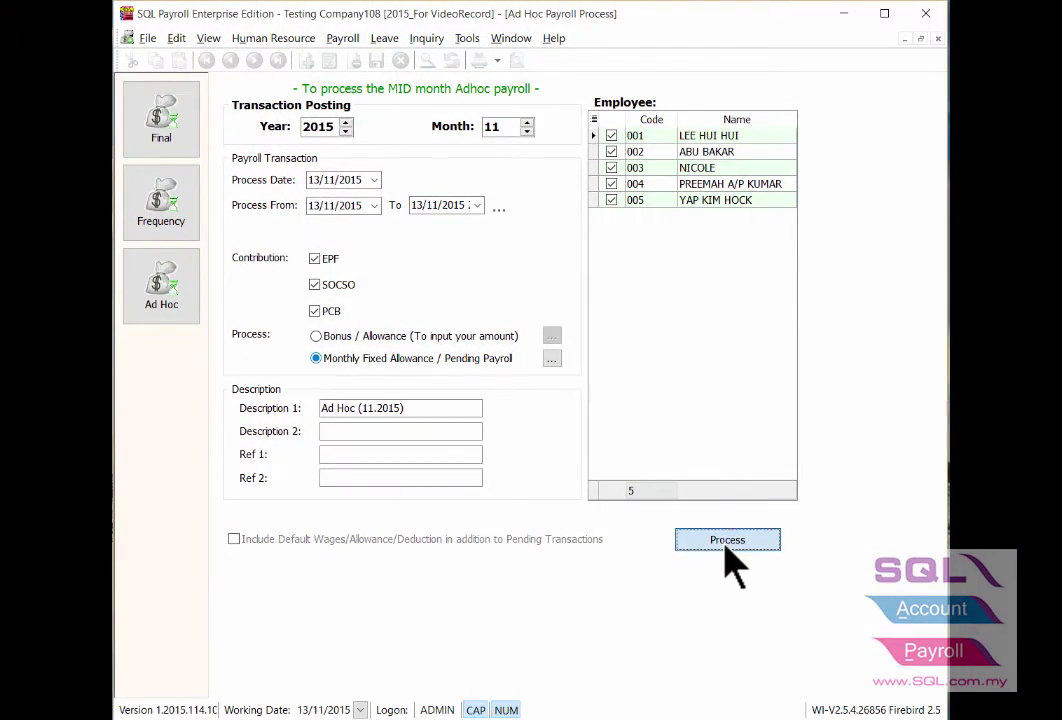
# Step: Process the ad hoc run, save employee 001's 2,500.00 bonus, and preview the payslip
pyautogui.click(726, 545)
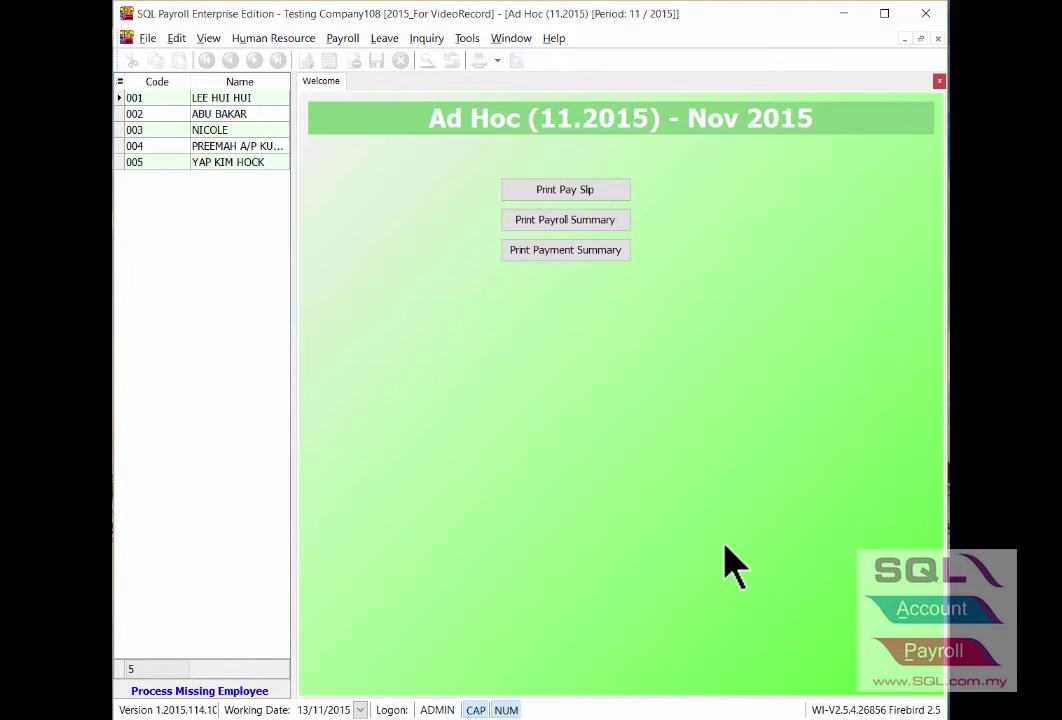
pyautogui.doubleClick(233, 98)
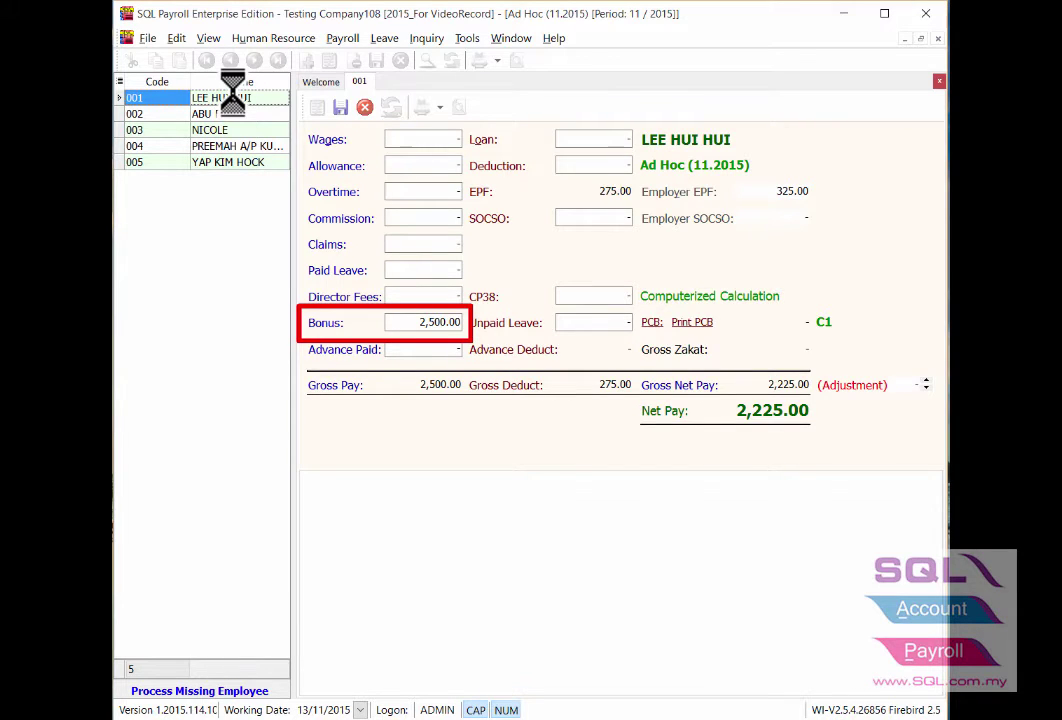
pyautogui.click(341, 107)
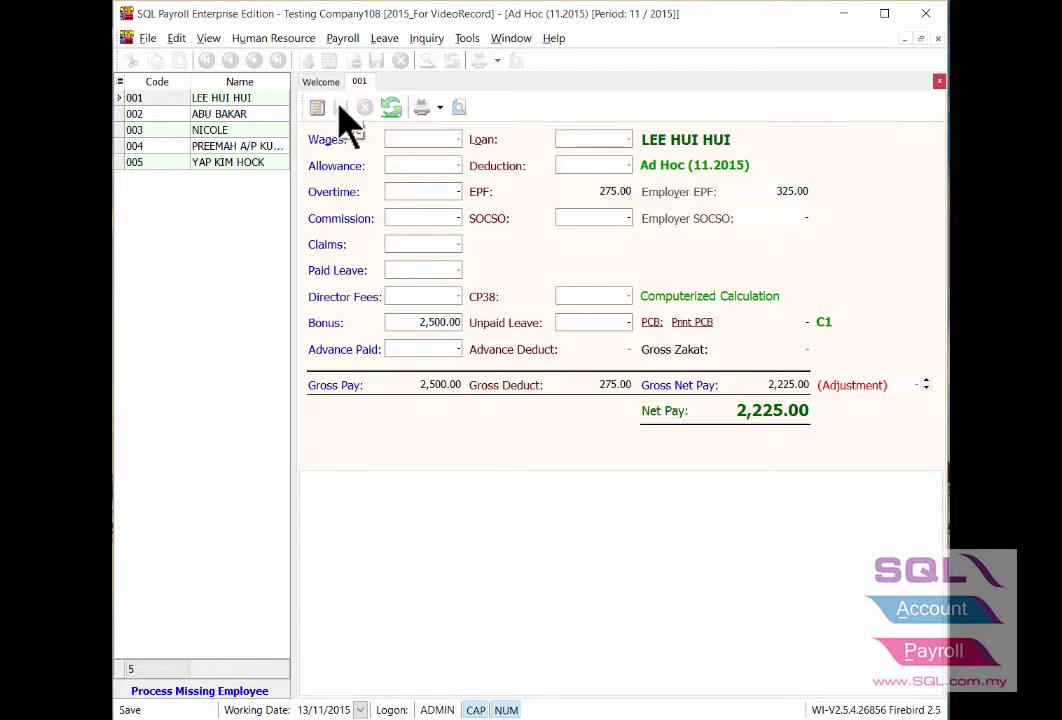
pyautogui.click(459, 107)
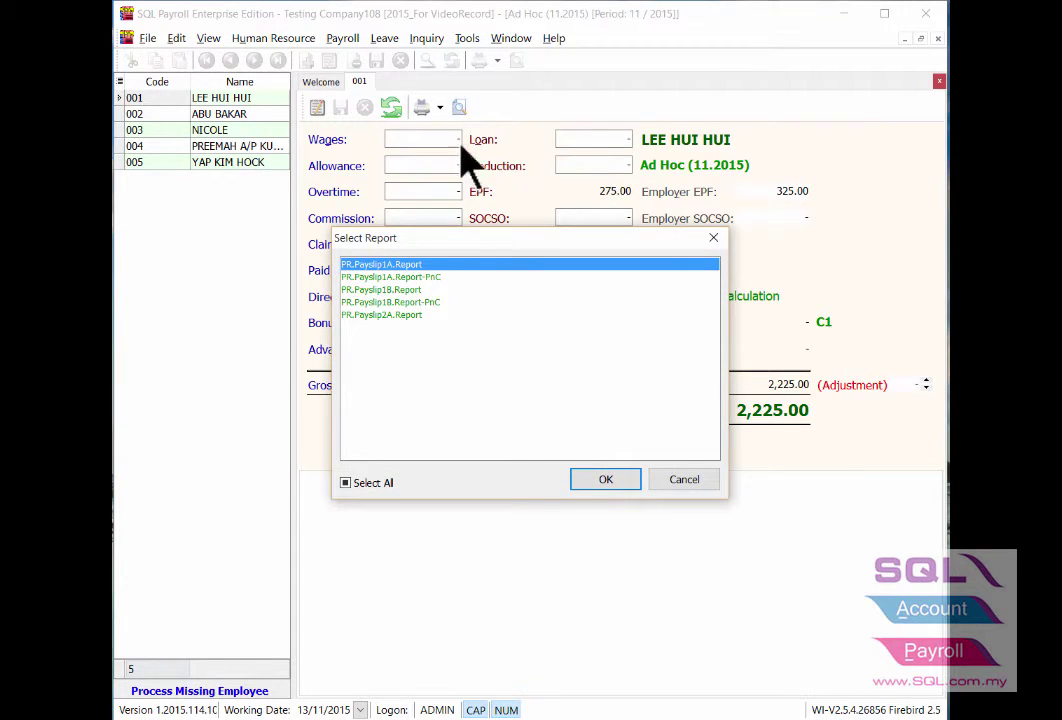
pyautogui.click(596, 486)
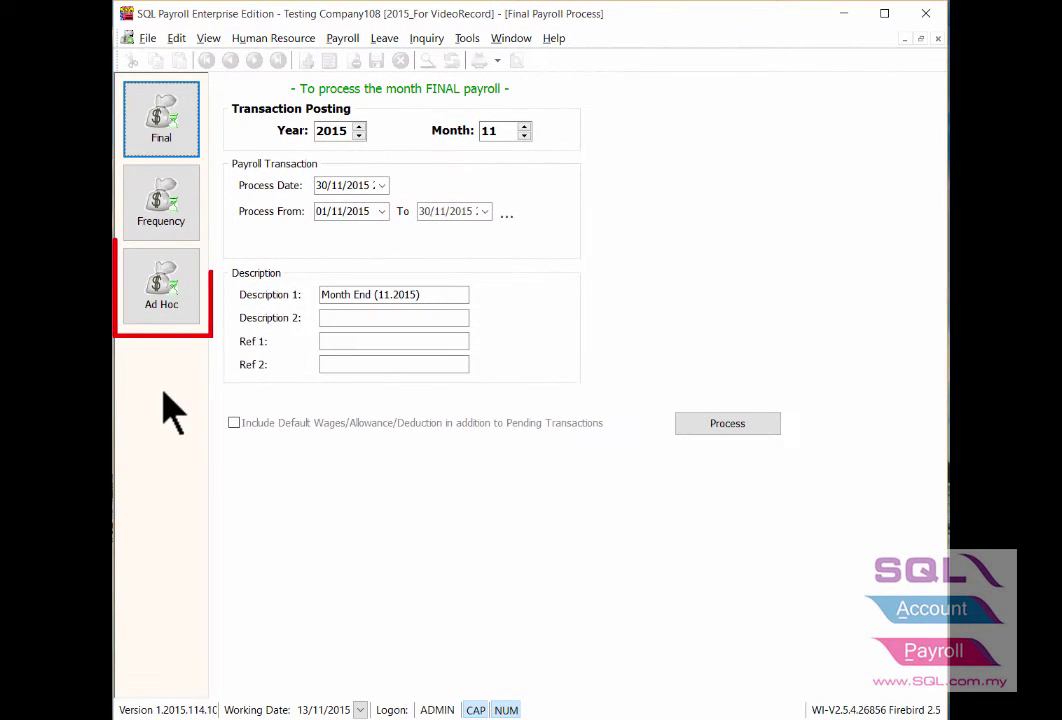
# Step: Process an Ad Hoc Bonus / Allowance payroll for Bonus for all five employees
pyautogui.click(190, 307)
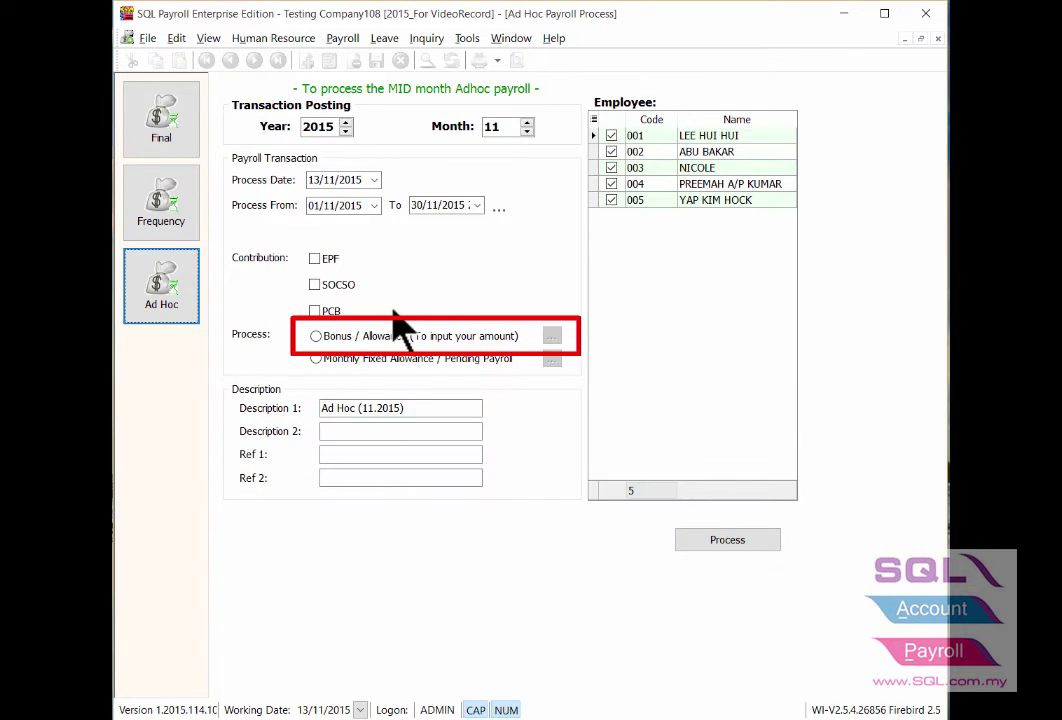
pyautogui.click(315, 337)
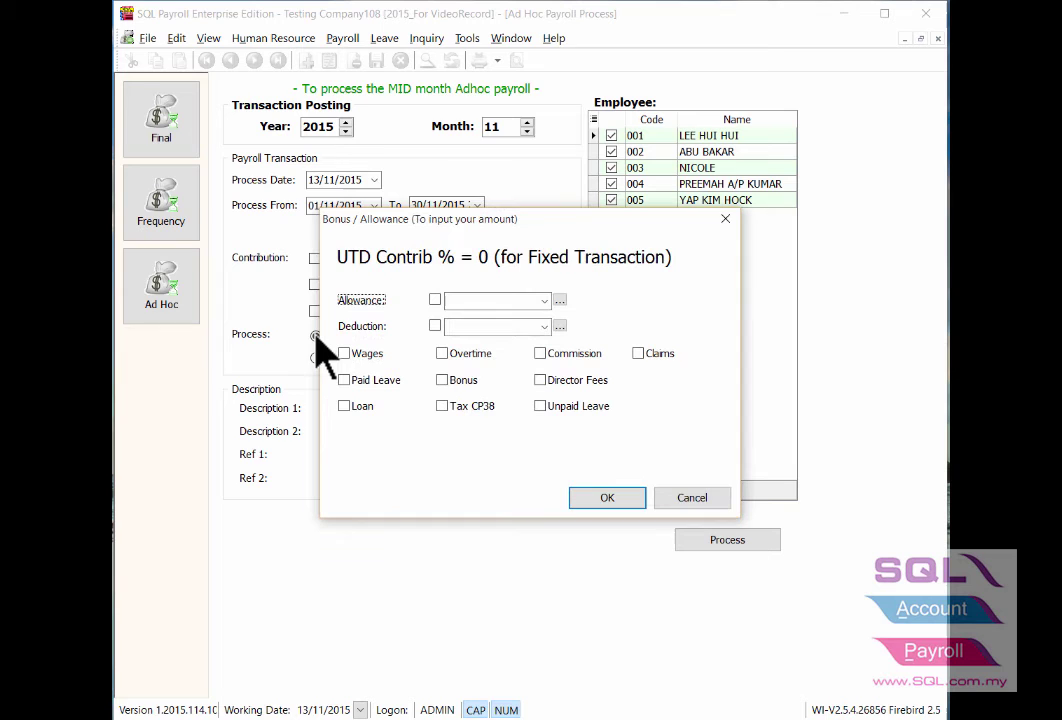
pyautogui.click(605, 497)
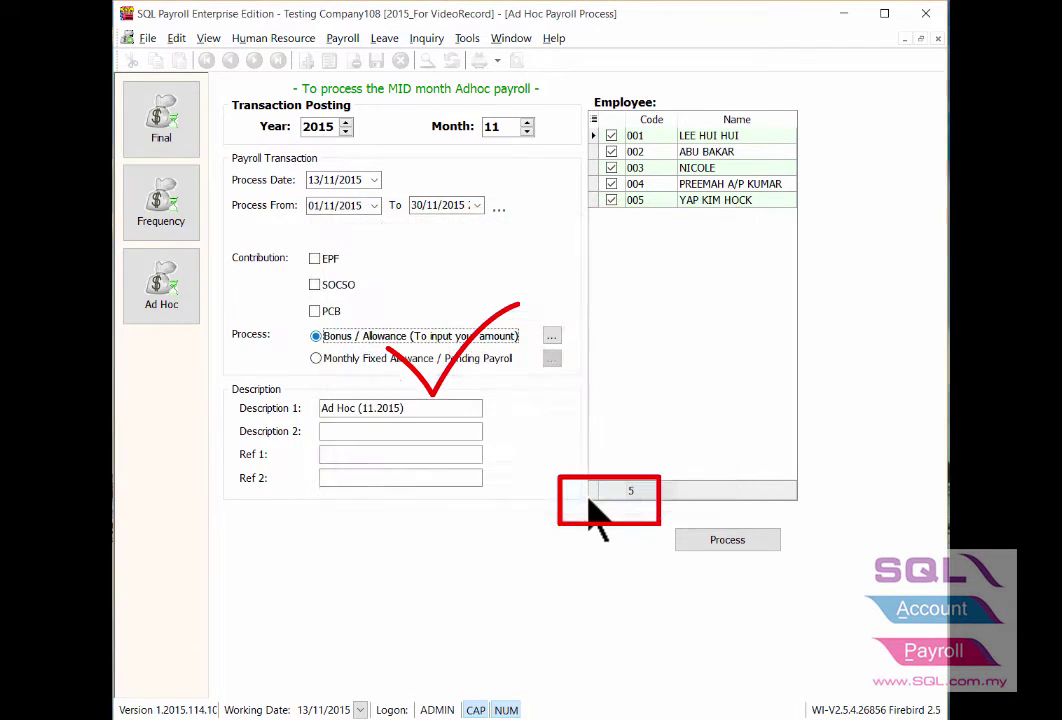
pyautogui.click(739, 543)
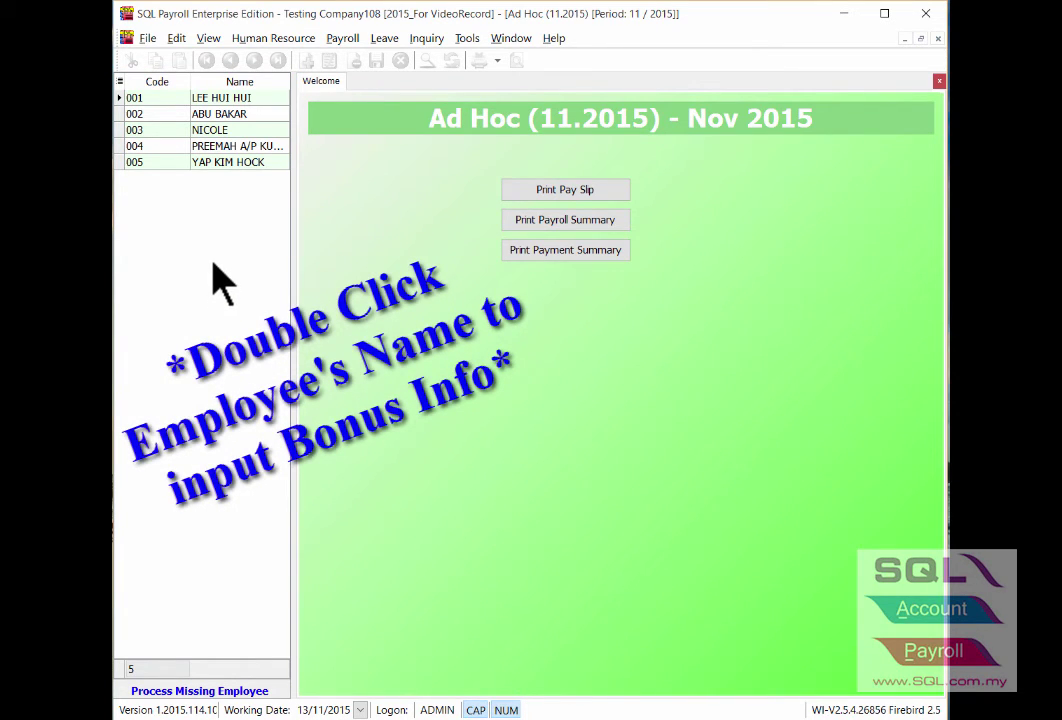
# Step: Change employee 001's ad hoc bonus to 1,500.00 and save it
pyautogui.doubleClick(228, 98)
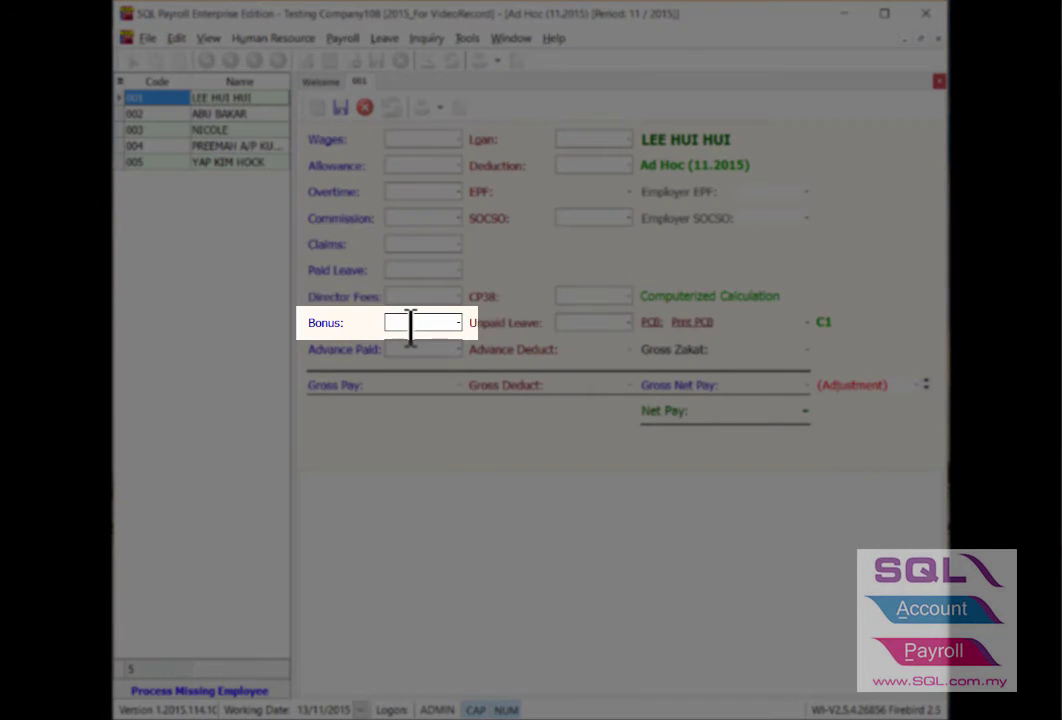
pyautogui.click(410, 322)
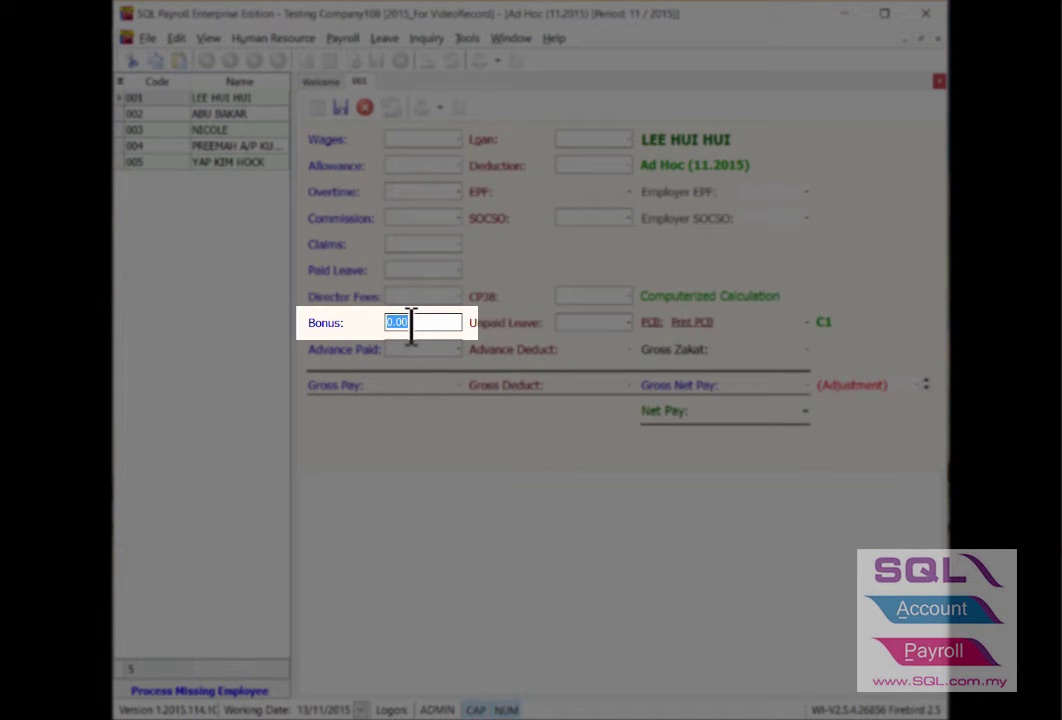
pyautogui.write('1500')
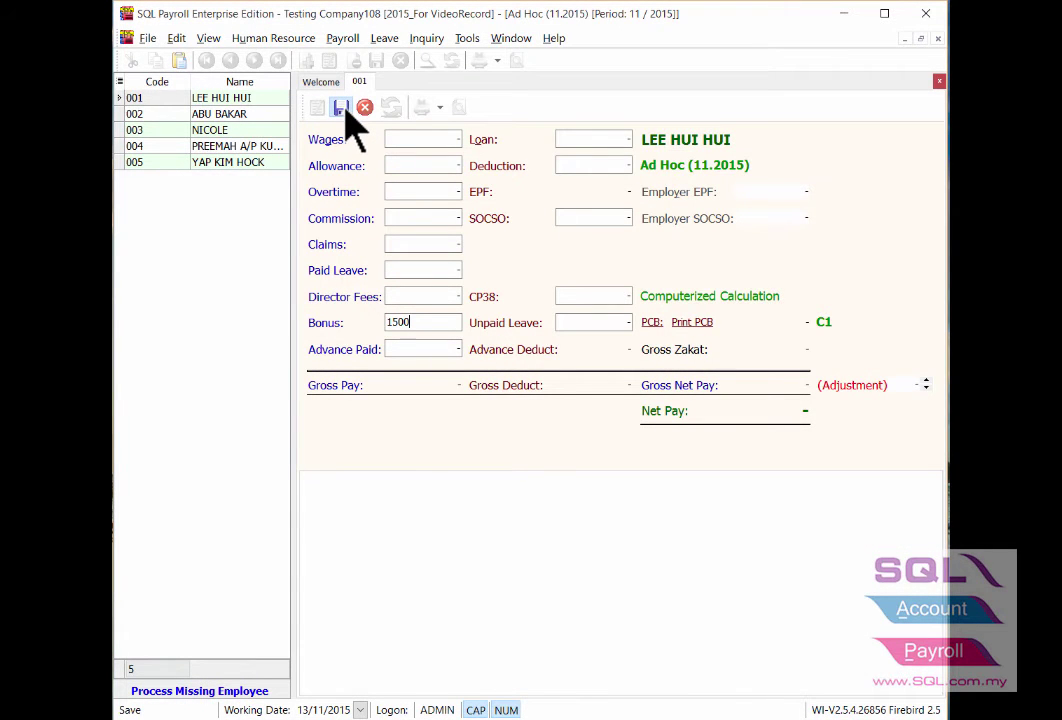
pyautogui.click(343, 108)
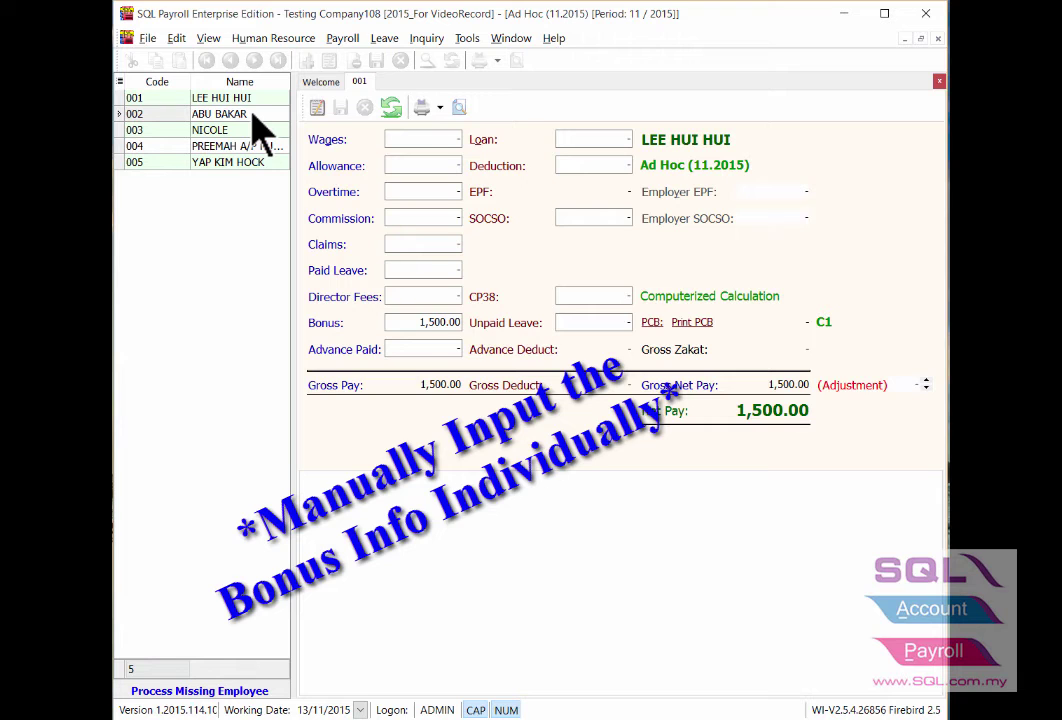
# Step: Save employee 002's 2,500.00 ad hoc bonus and bring up the payslip report choice
pyautogui.doubleClick(250, 113)
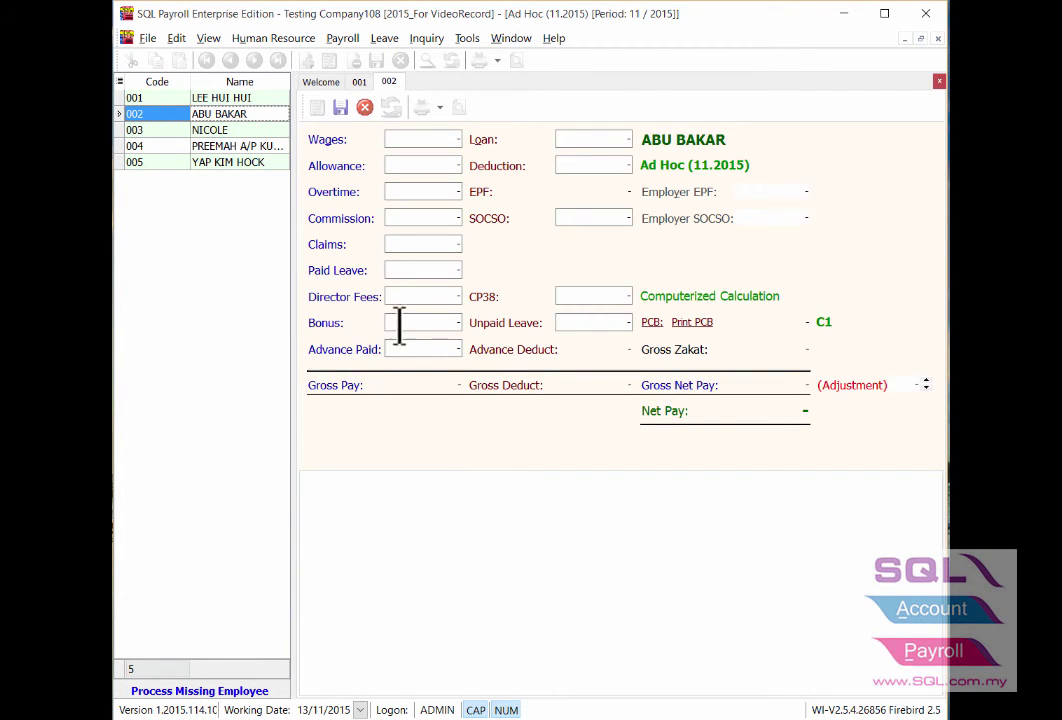
pyautogui.click(410, 322)
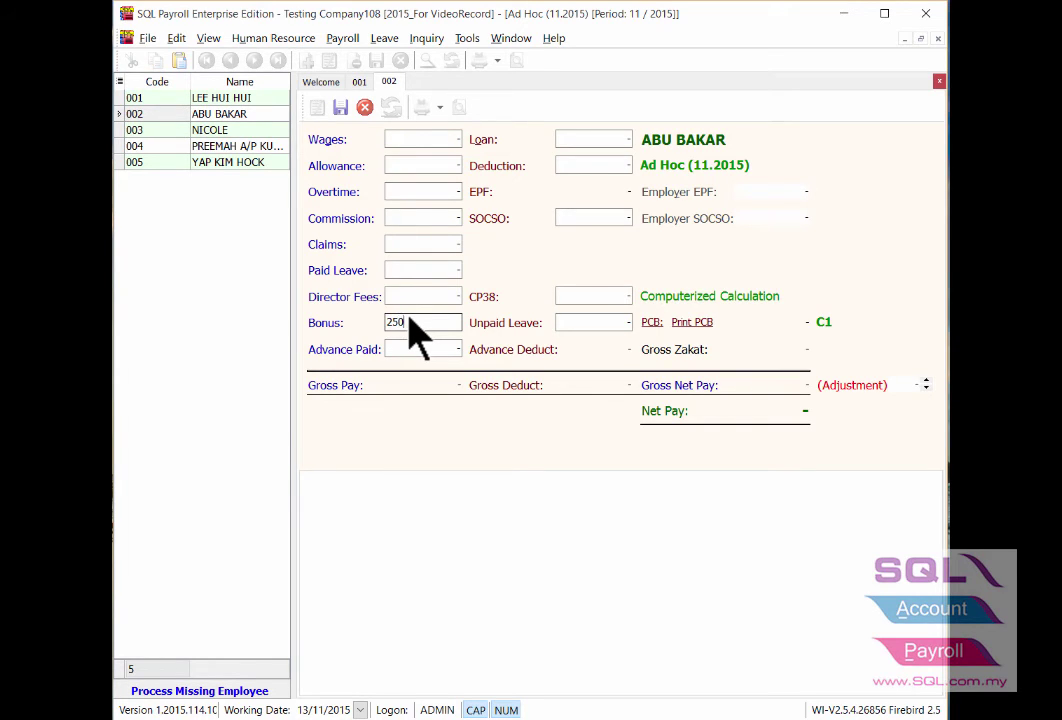
pyautogui.click(342, 107)
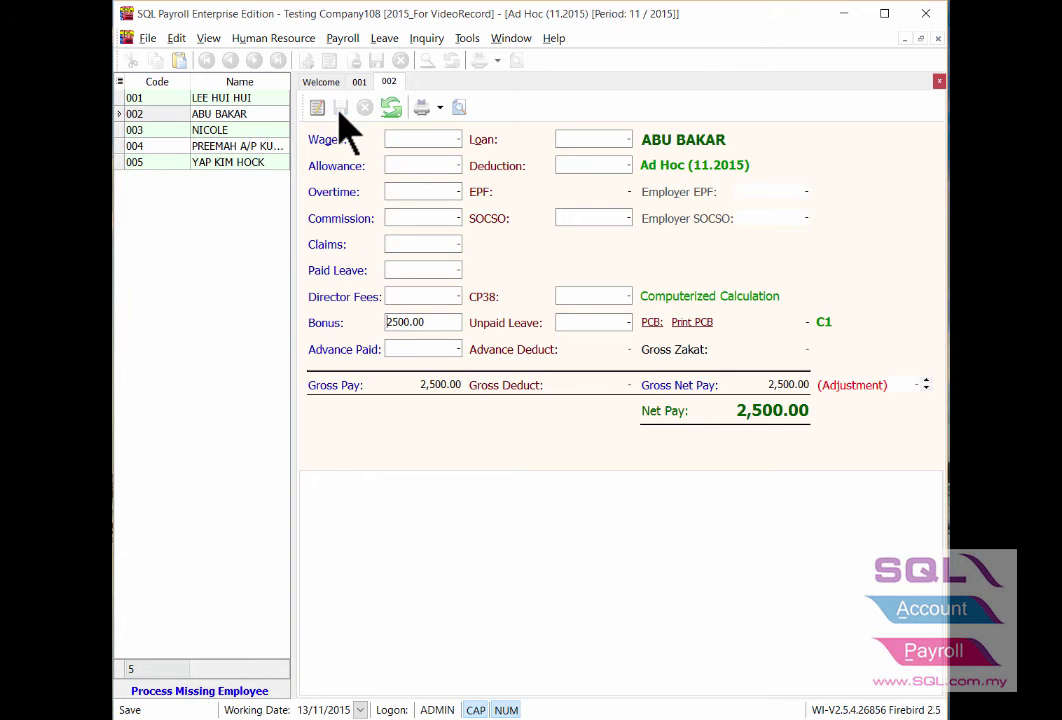
pyautogui.click(462, 110)
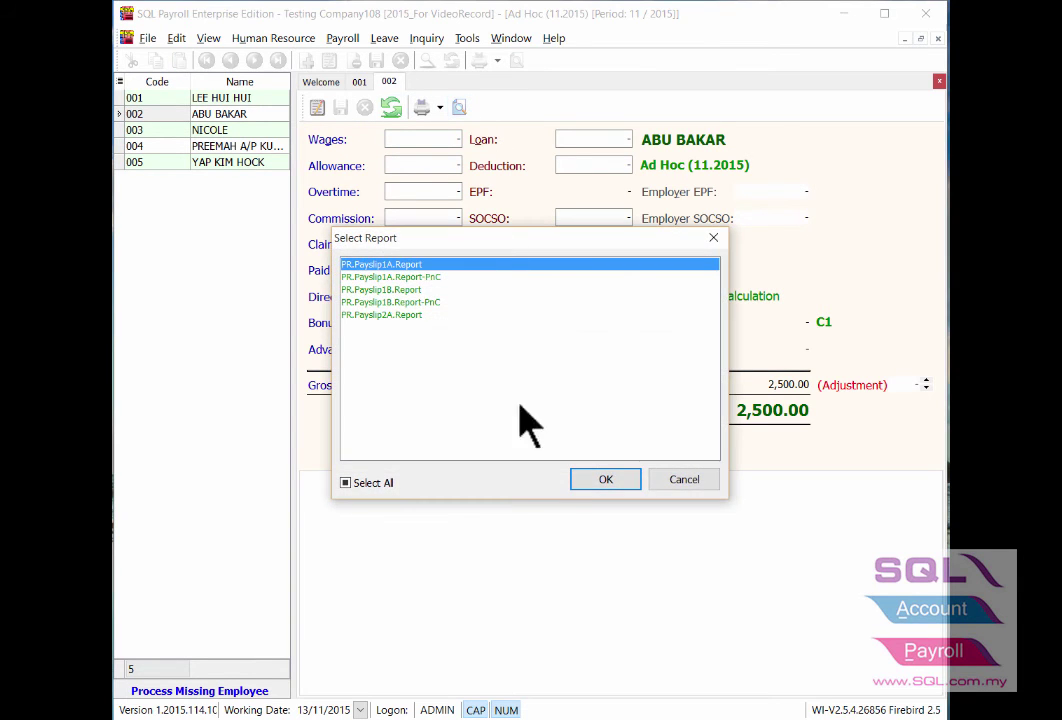
# Step: Confirm the payslip report to preview employee 002's 2,500.00 bonus payslip
pyautogui.click(612, 481)
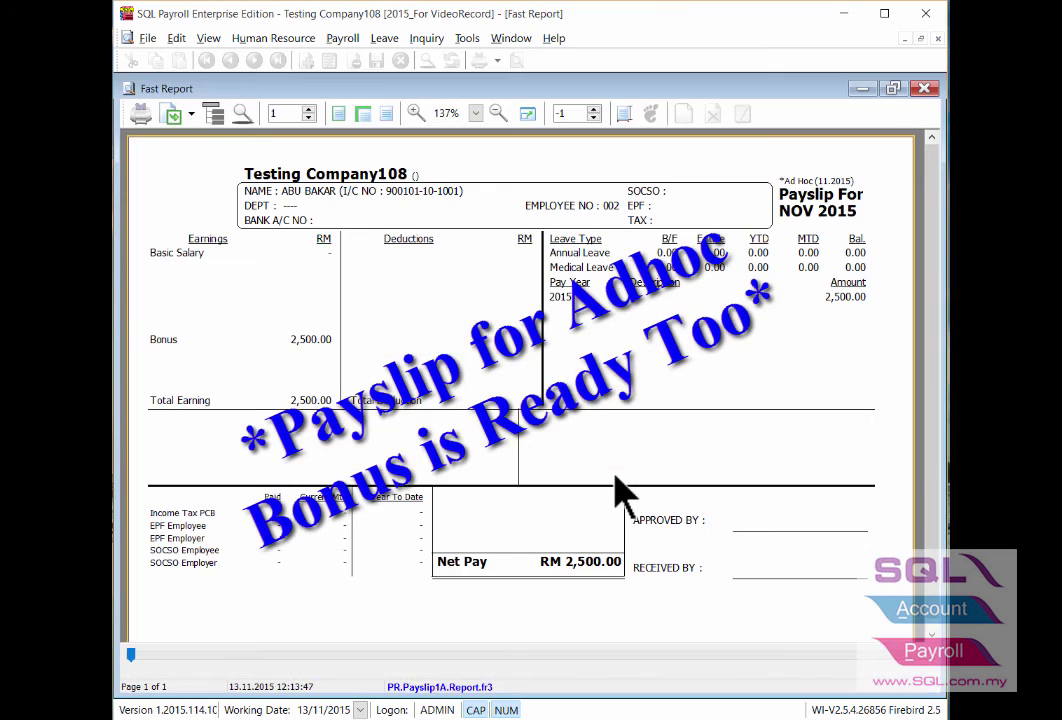